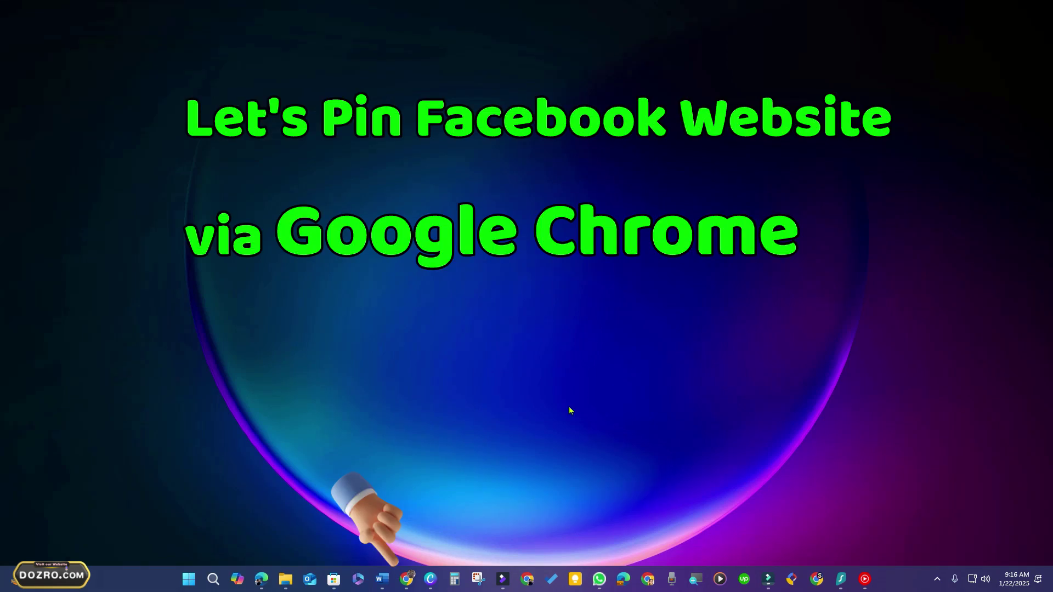
Bring up Chrome from the taskbar with the Dozro: Learning Hub Facebook page loaded
click(406, 579)
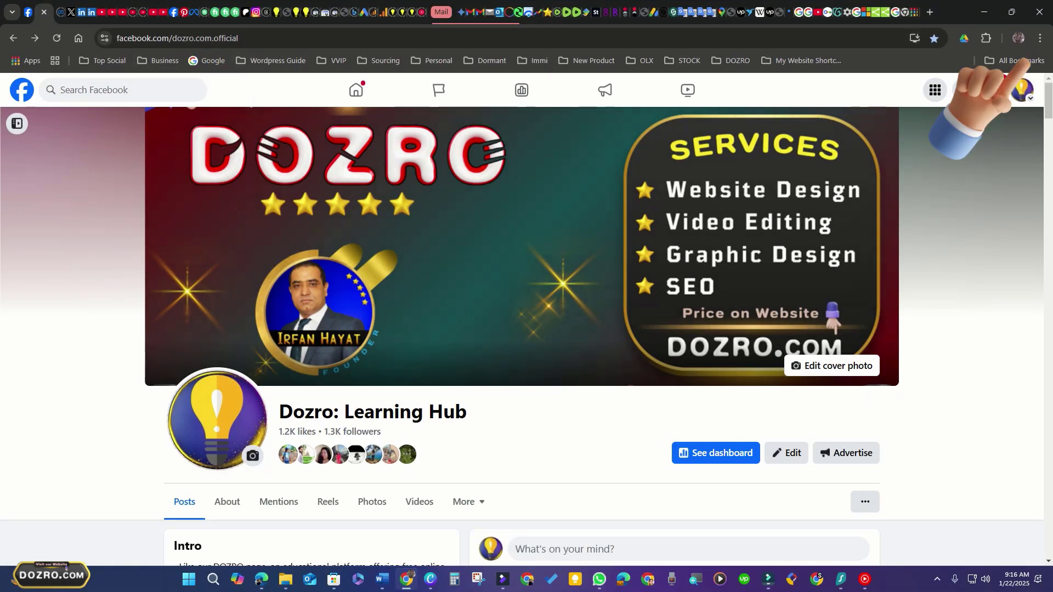
Open Chrome's main menu to reach the Cast, save, and share options
click(1040, 39)
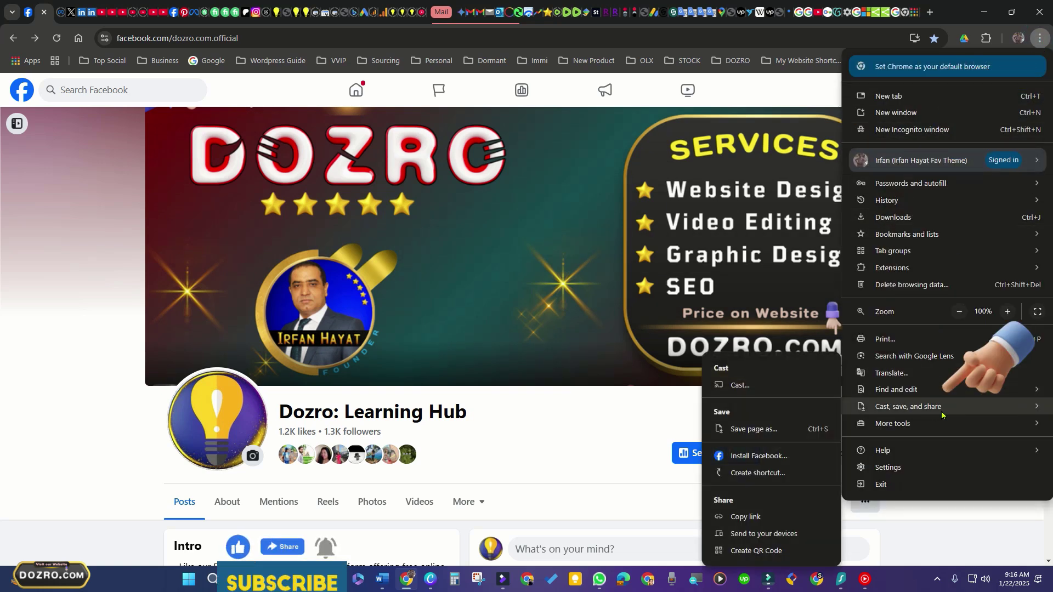
mouse_move(908, 406)
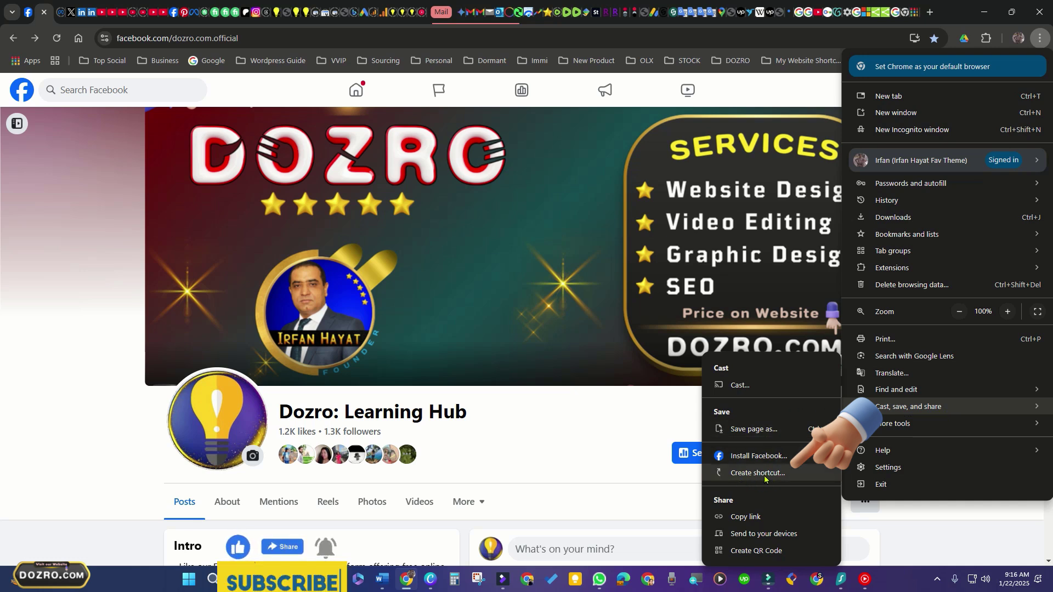
Create a desktop shortcut named FB for the Dozro Facebook page
click(765, 474)
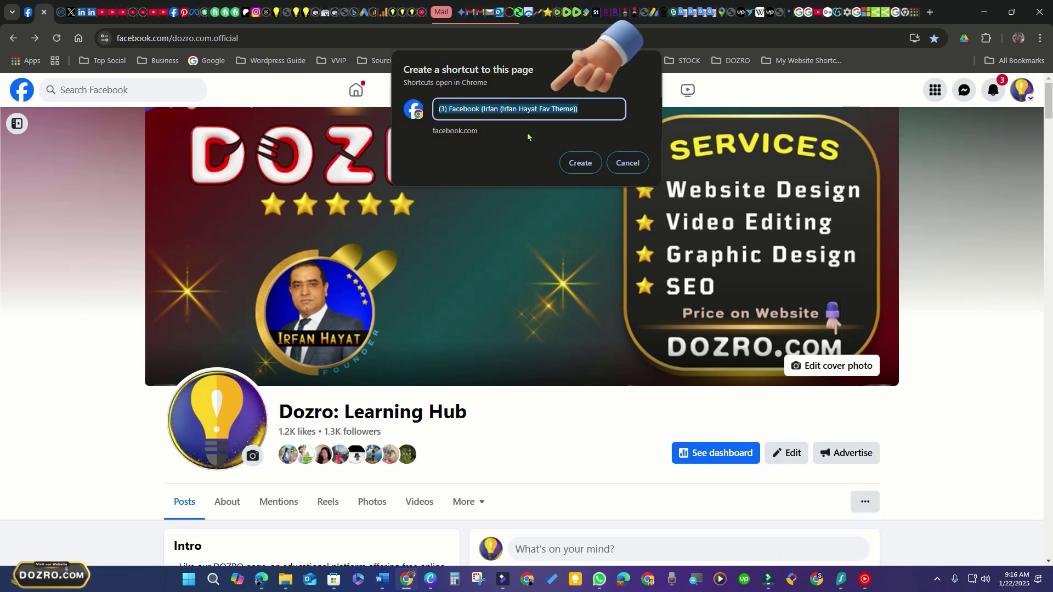
text(FB)
click(581, 163)
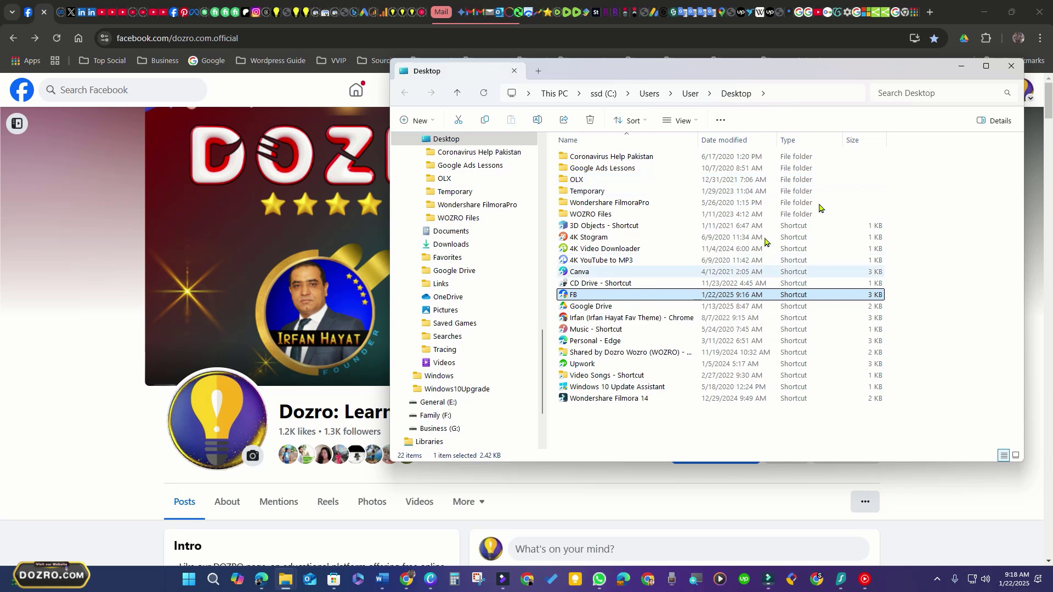
Minimize Chrome, move the FB icon near the desktop's top, and minimize File Explorer
click(984, 12)
mouse_move(473, 288)
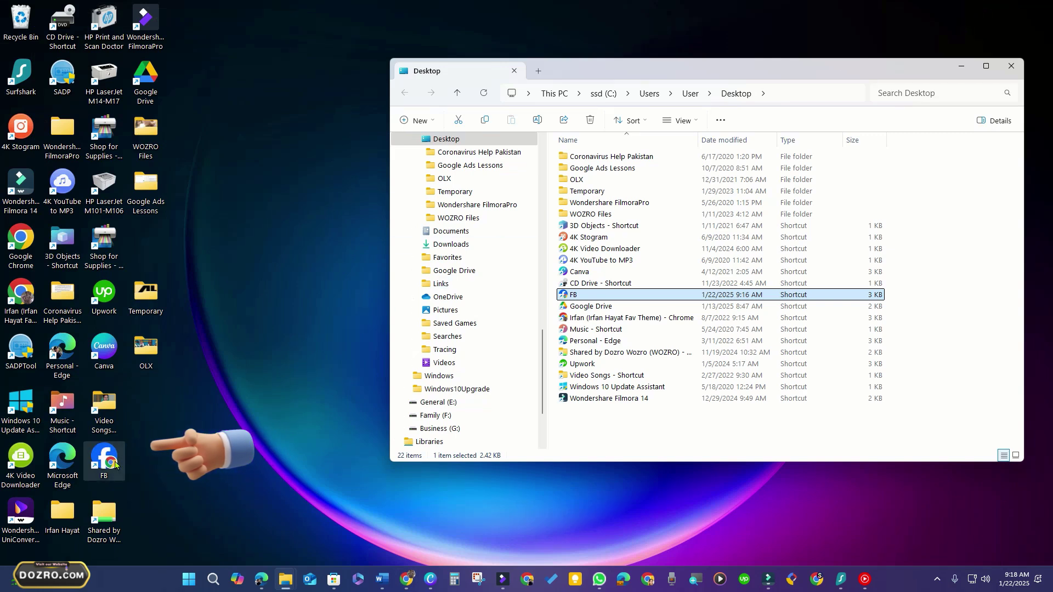
double_click(115, 464)
drag(115, 463, 271, 276)
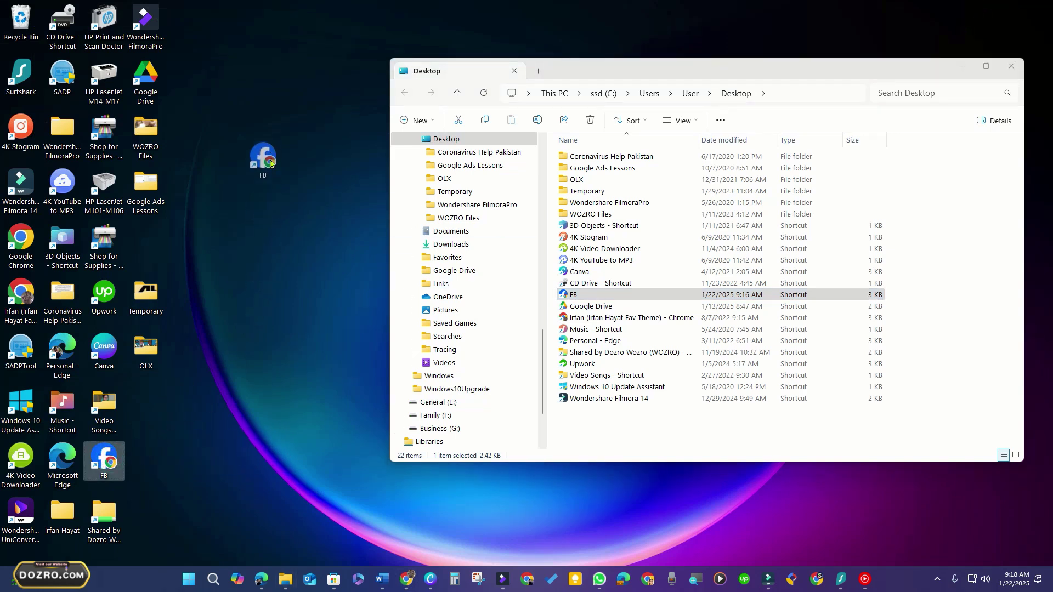
drag(271, 162, 289, 167)
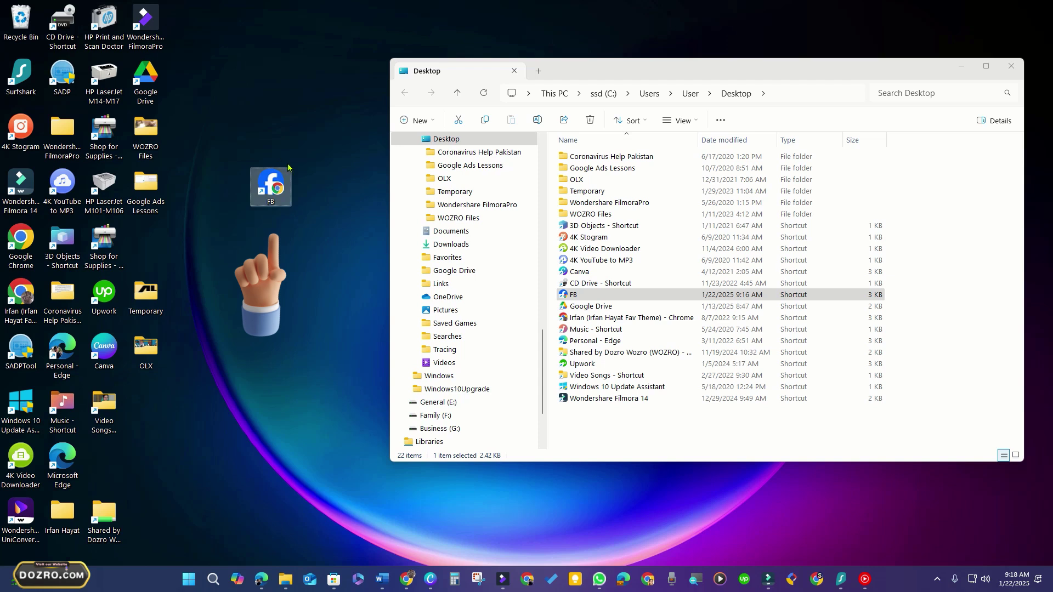
click(962, 72)
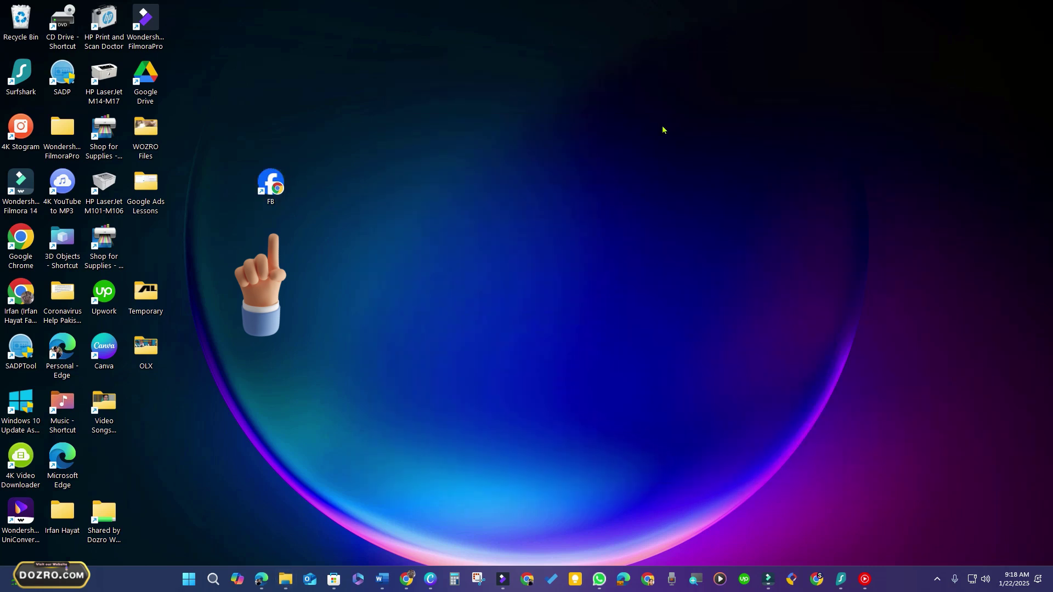
Pin the FB desktop shortcut to the Windows taskbar from its extended options menu
right_click(270, 179)
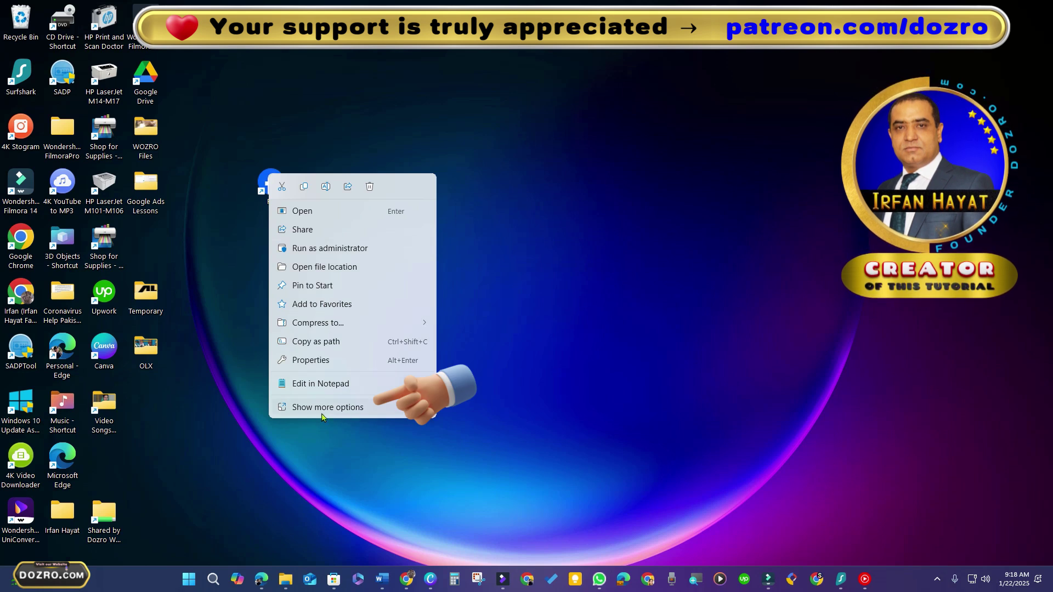
click(337, 409)
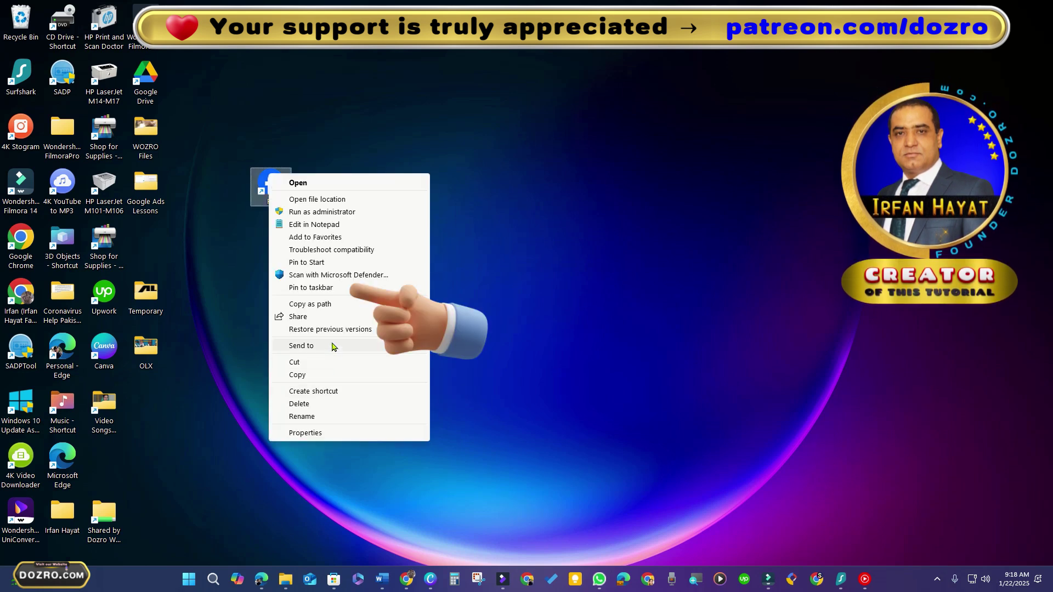
click(320, 289)
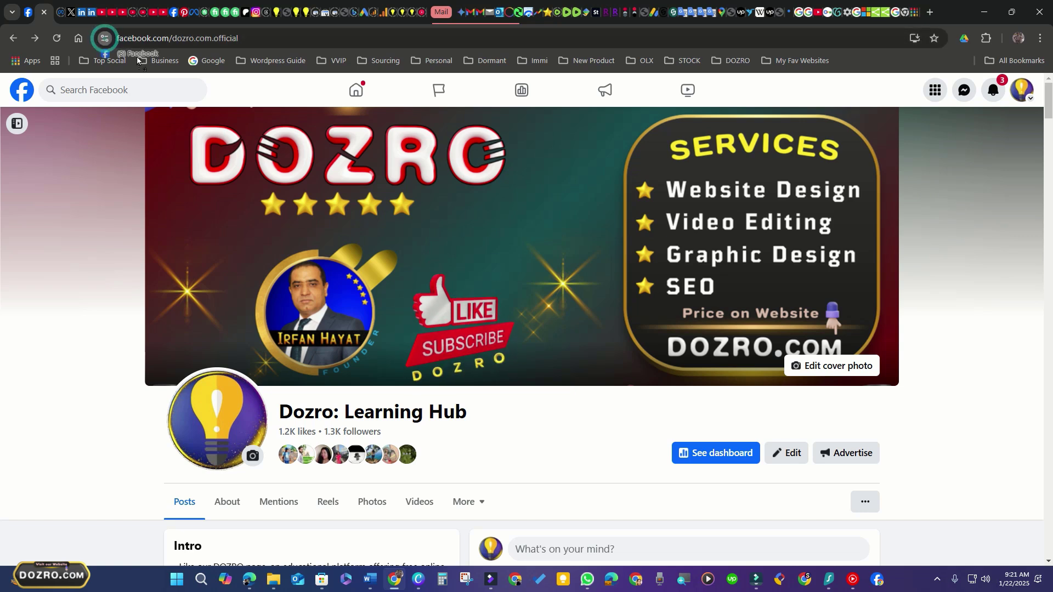
Drop the Facebook page into the My Fav Websites bookmarks folder and verify it's listed
drag(288, 68, 360, 80)
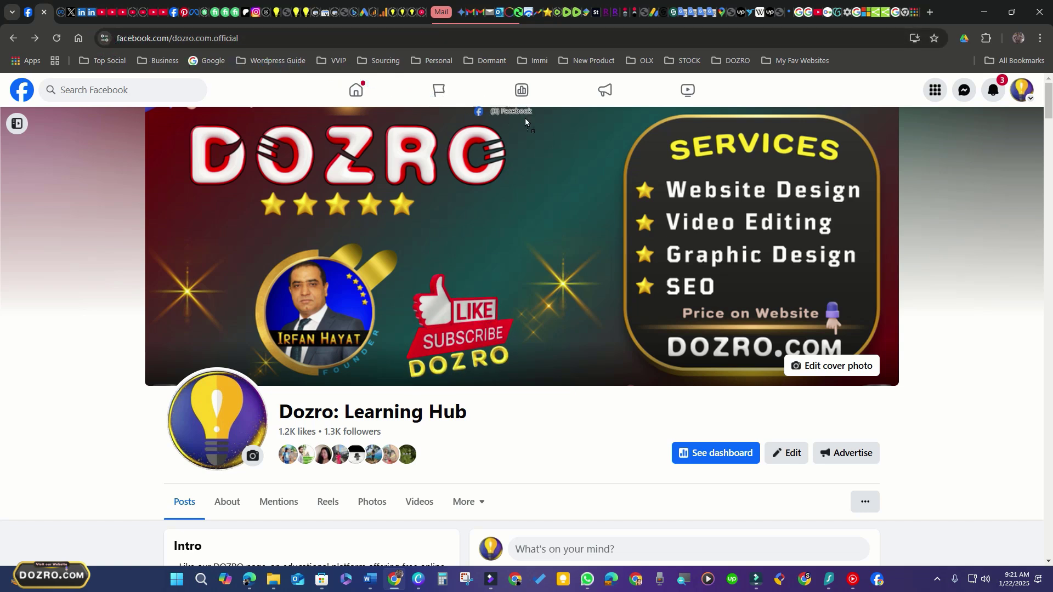
drag(568, 127, 591, 129)
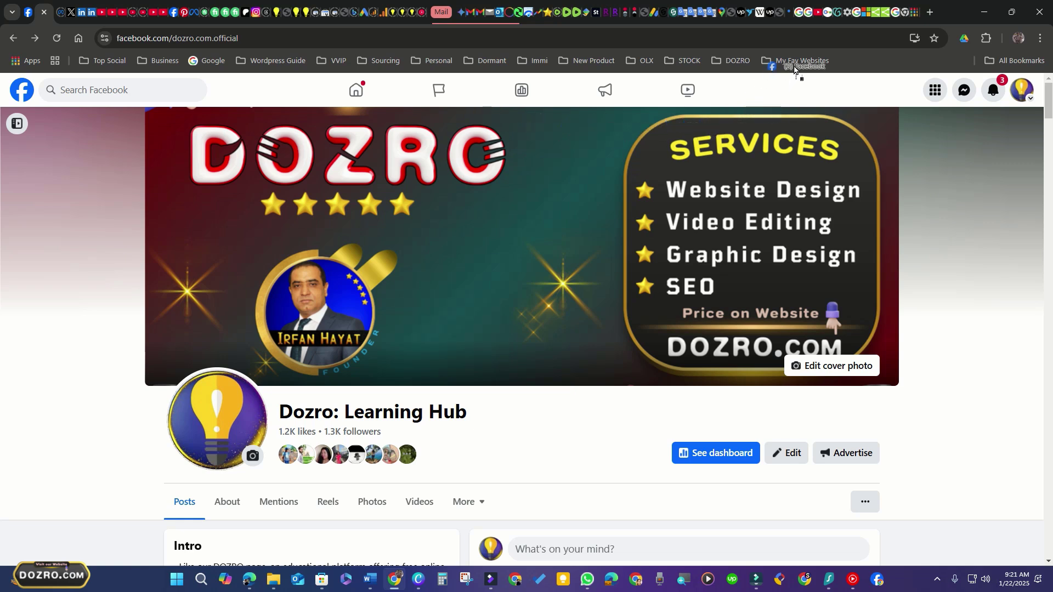
drag(795, 69, 796, 64)
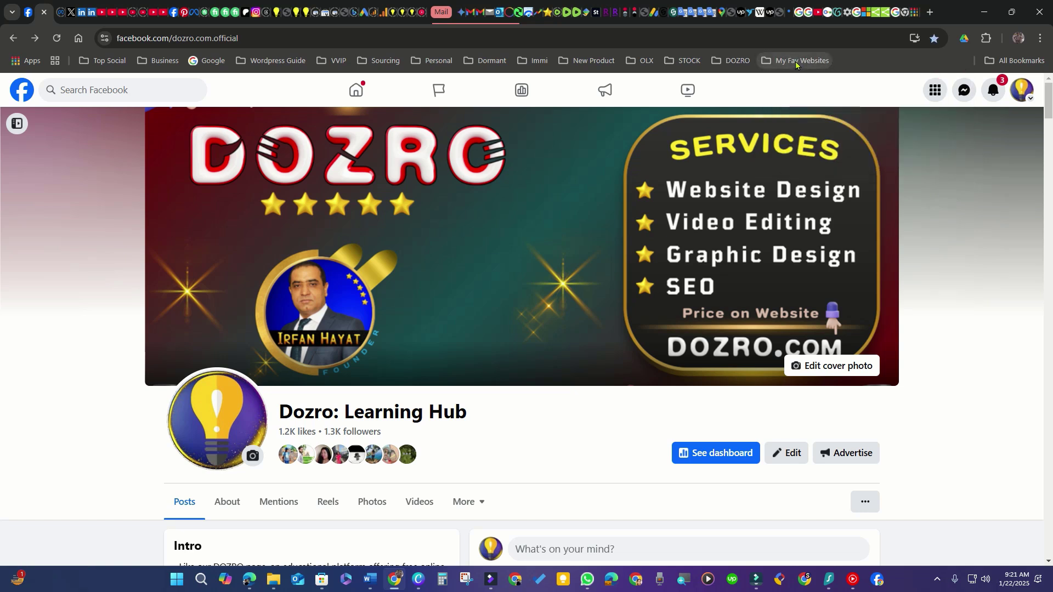
click(796, 62)
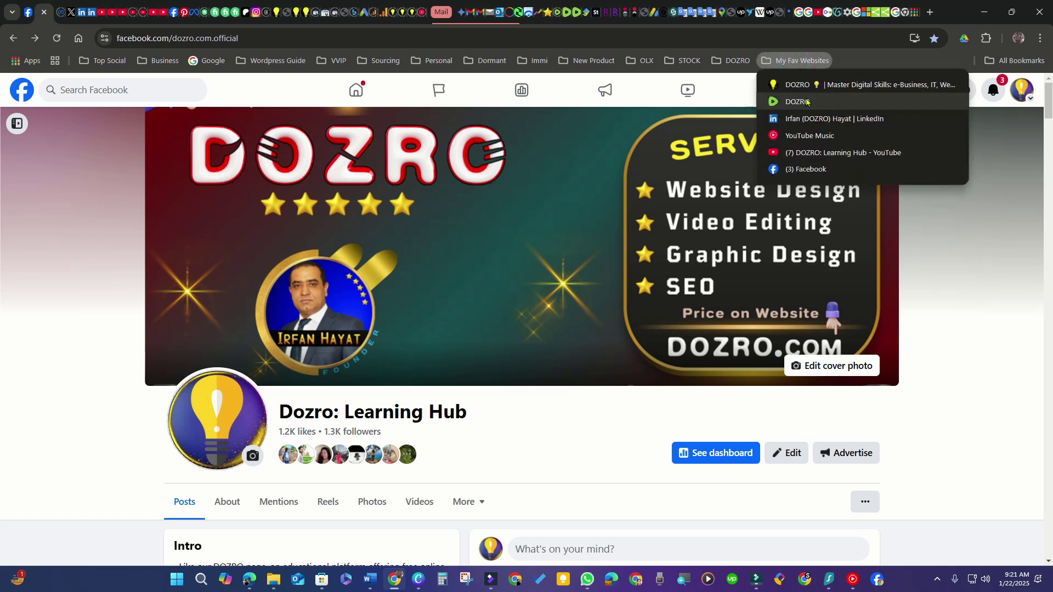